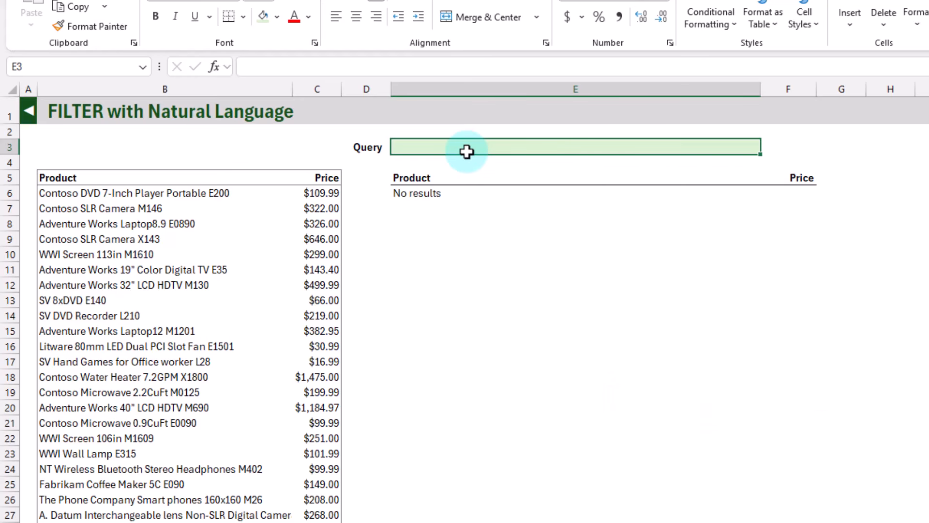
Query the product list in cell E3 with "Starts with Contoso", and replace that query with "Contains DVD"
{"action": "type", "text": "Starts with Cont"}
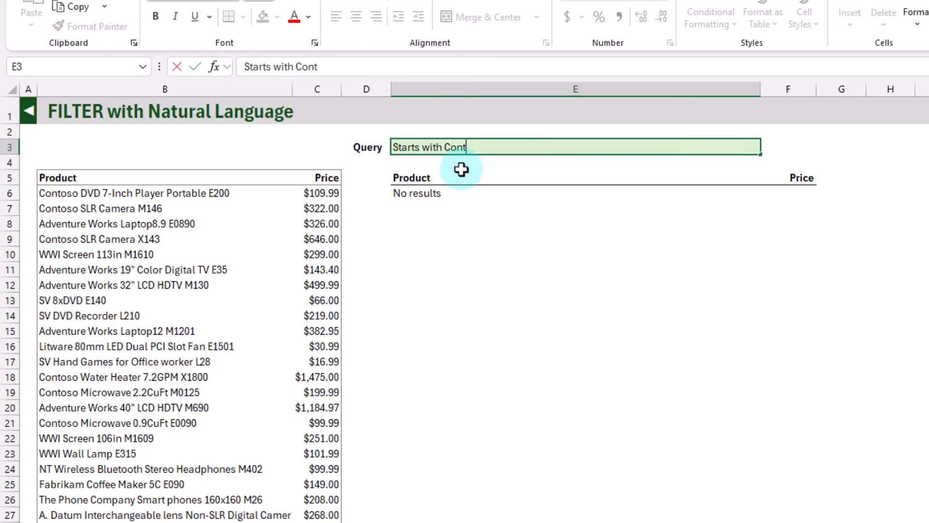
{"action": "type", "text": "oso"}
{"action": "key", "text": "Return"}
{"action": "key", "text": "Up"}
{"action": "type", "text": "Contains DVD"}
{"action": "key", "text": "Return"}
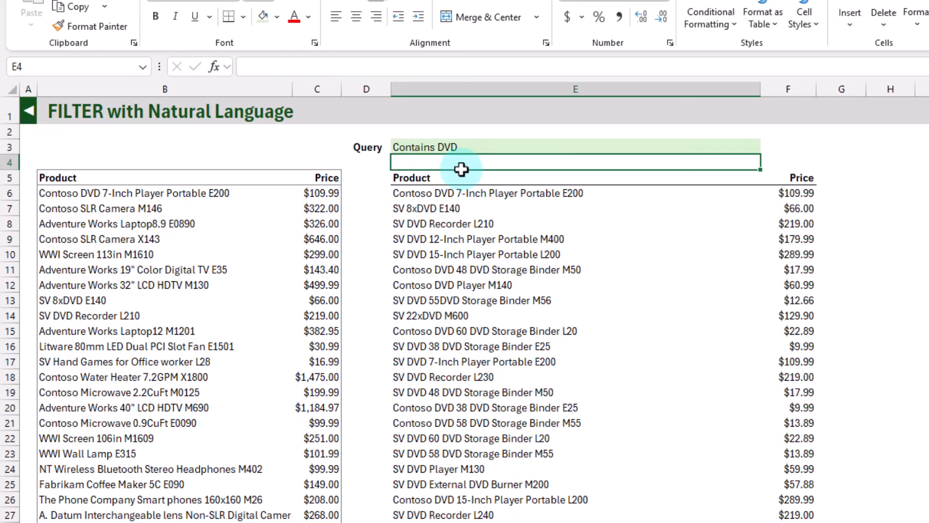
Extend the query in E3 to "Contains DVD and the last word starts with M"
{"action": "key", "text": "Up"}
{"action": "key", "text": "F2"}
{"action": "type", "text": "and the last word starts with"}
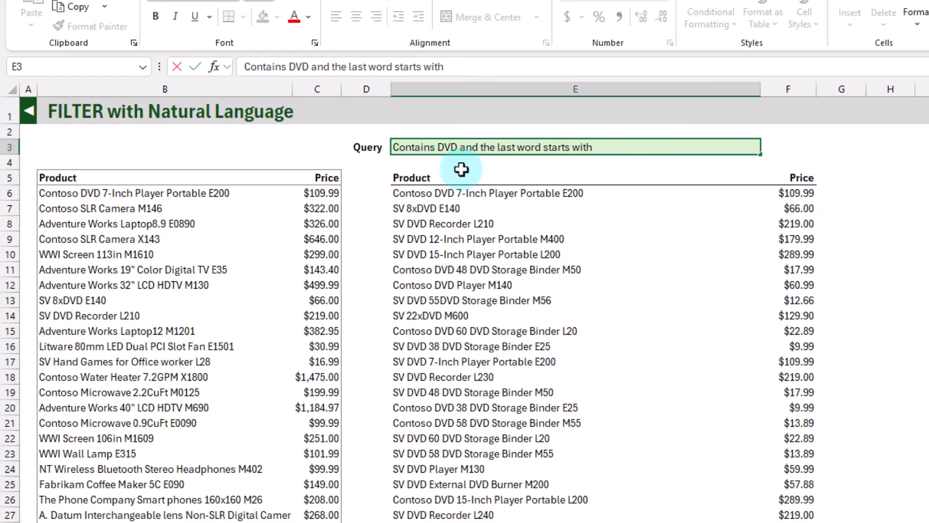
{"action": "type", "text": " M"}
{"action": "key", "text": "Return"}
Replace the query in E3 with "contains two - characters"
{"action": "left_click", "coordinate": [457, 146]}
{"action": "type", "text": "contains"}
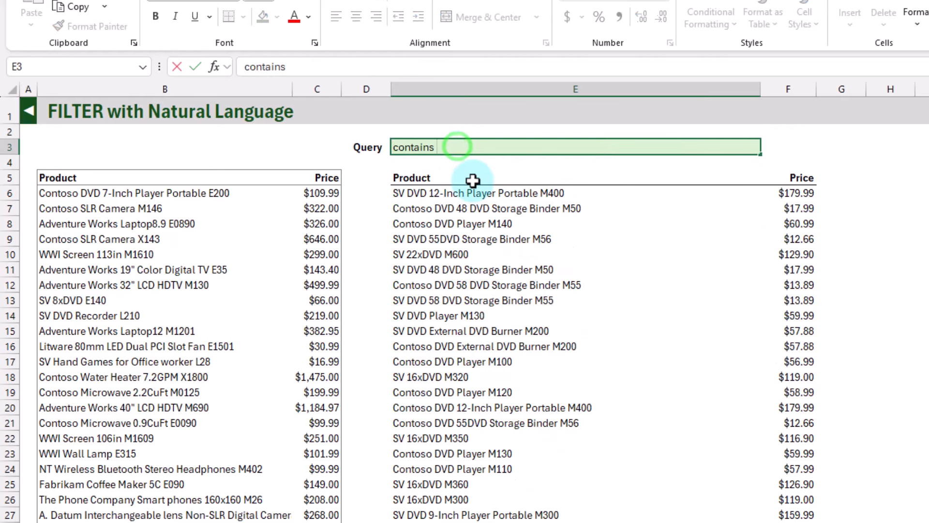
{"action": "type", "text": " two - characters"}
{"action": "key", "text": "Return"}
Replace the query in E3 with "Has less than 25 characters"
{"action": "key", "text": "Up"}
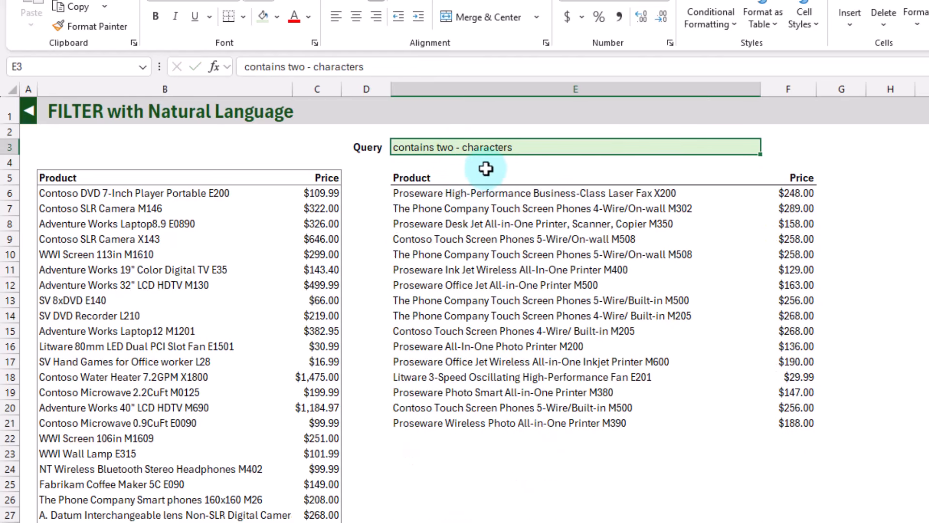
{"action": "type", "text": "Has less than 25 characters"}
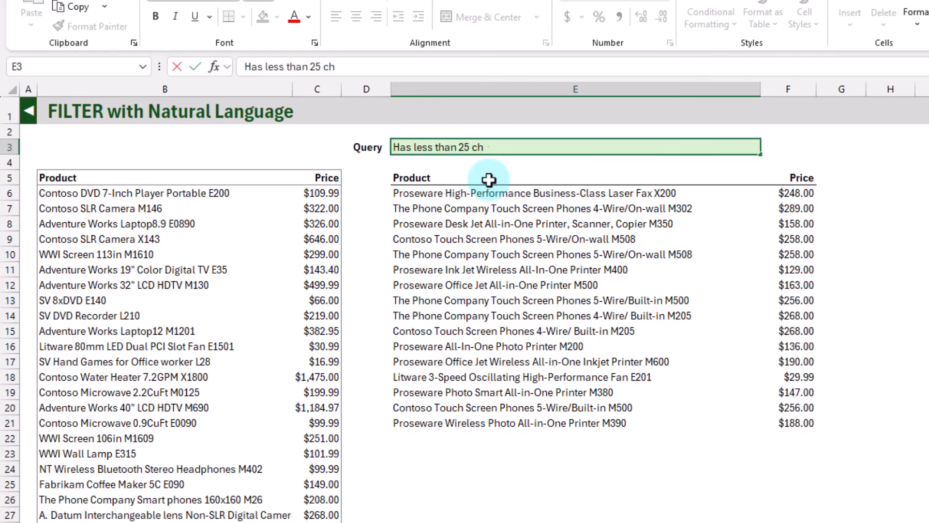
{"action": "key", "text": "Return"}
Replace the query in E3 with "Ends with M150"
{"action": "key", "text": "Up"}
{"action": "type", "text": "Ends with M150"}
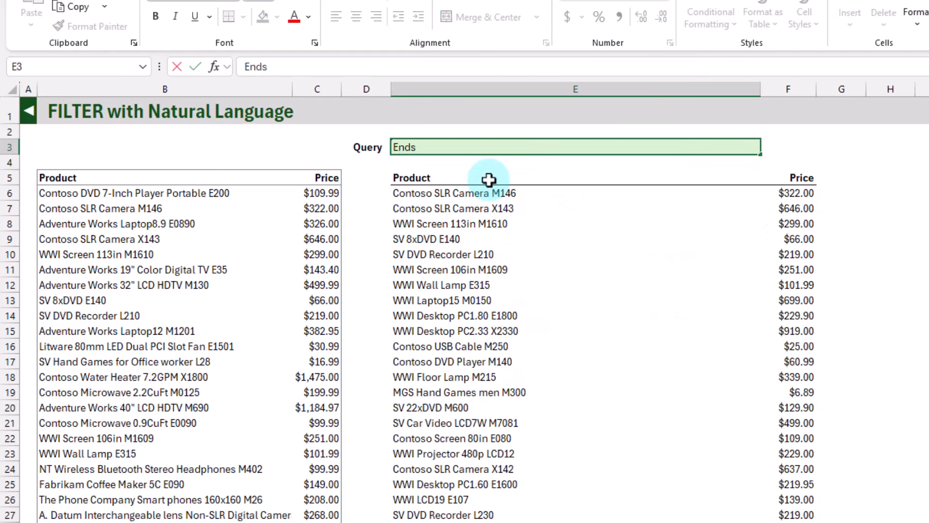
{"action": "key", "text": "Return"}
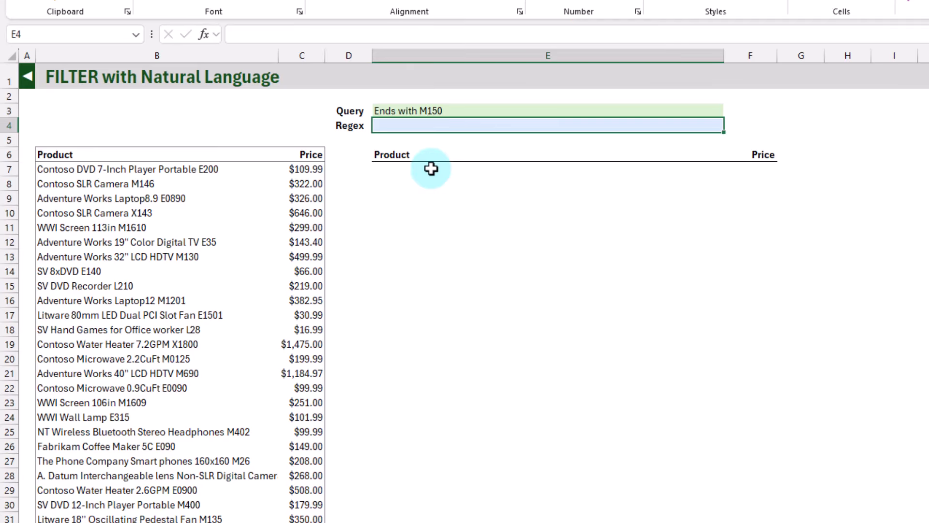
In the Regex cell E4, enter =COPILOT("Convert the following query/question to a regex pattern that will match the product name",E3)
{"action": "type", "text": "=cop"}
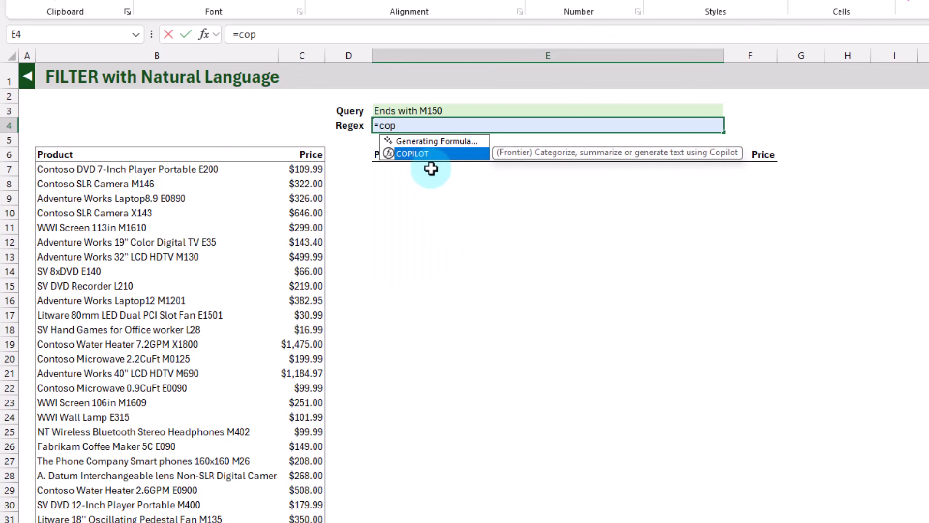
{"action": "type", "text": "i"}
{"action": "key", "text": "Tab"}
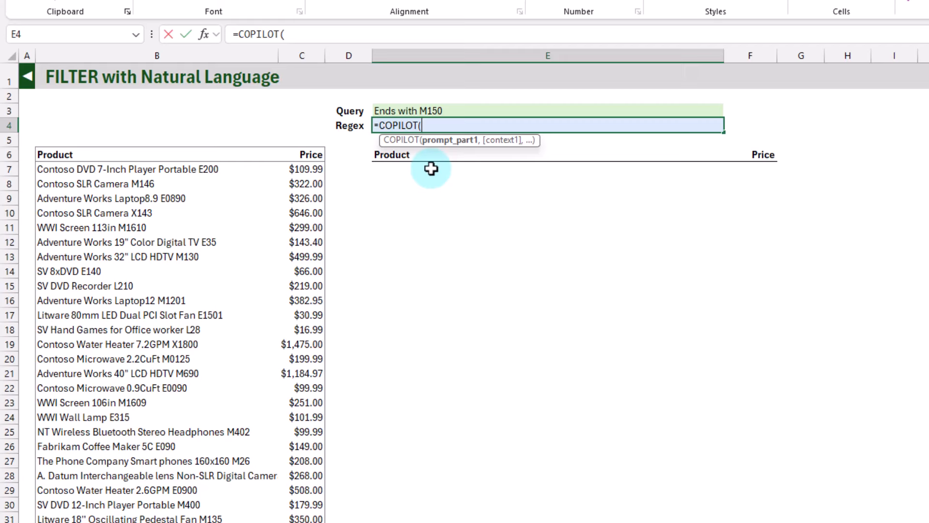
{"action": "type", "text": "\""}
{"action": "type", "text": "Convert the following query/question to a regex pattern that will match the product name"}
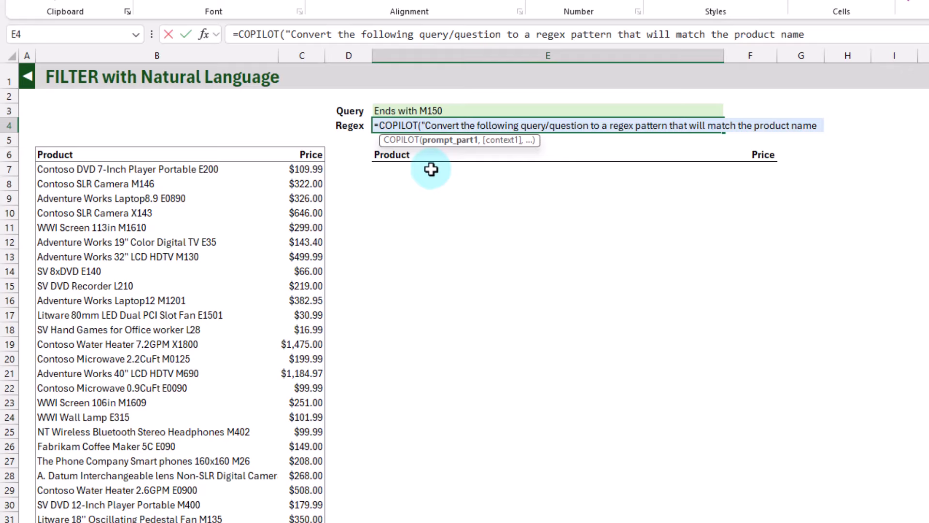
{"action": "type", "text": "\","}
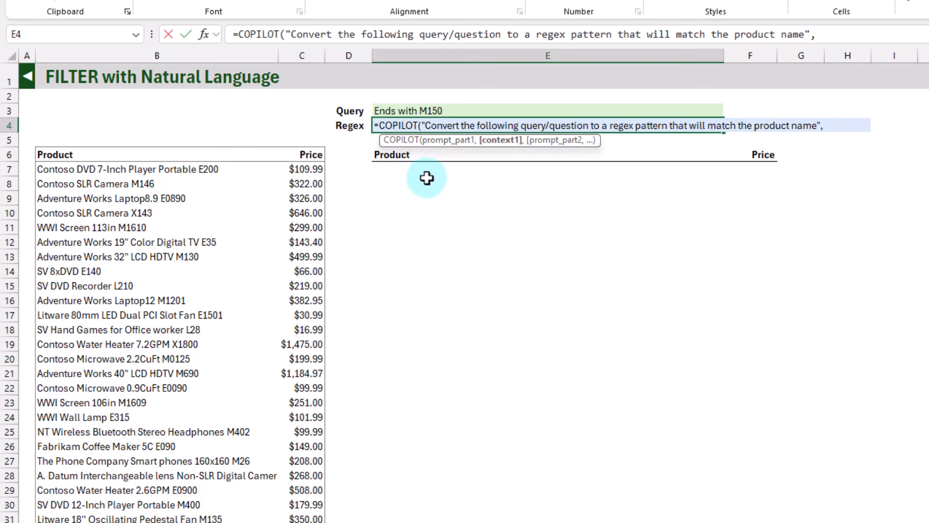
{"action": "left_click", "coordinate": [412, 106]}
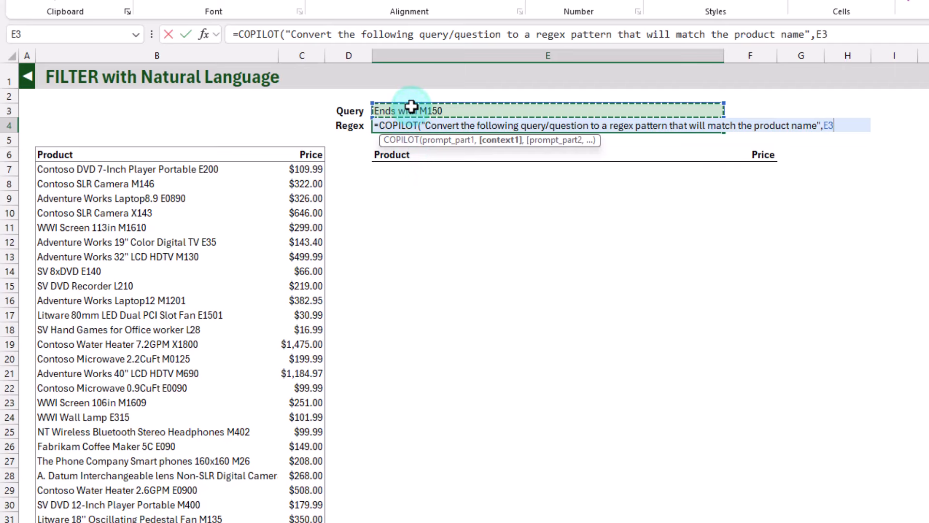
{"action": "key", "text": "Return"}
{"action": "key", "text": "Up"}
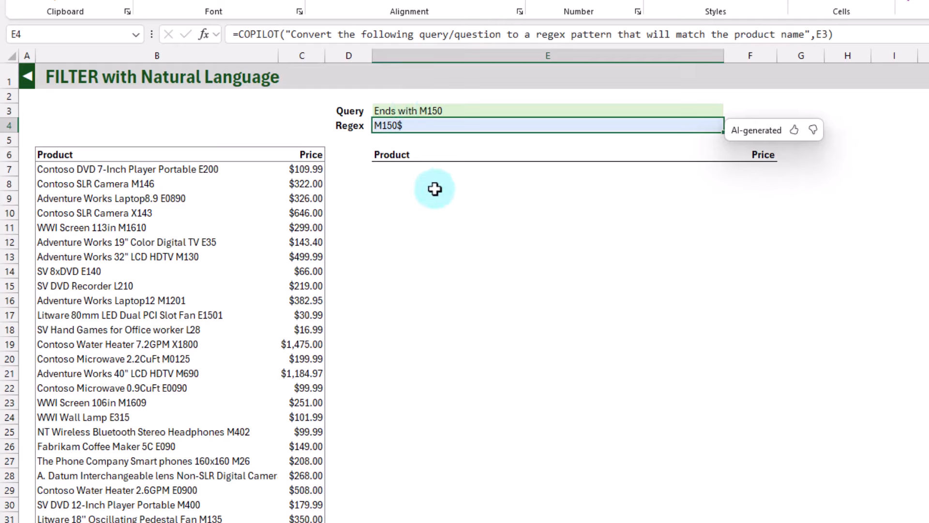
Start a REGEXTEST formula in E7 that tests tblBikeSales[Product] against the regex pattern in E4
{"action": "left_click", "coordinate": [415, 172]}
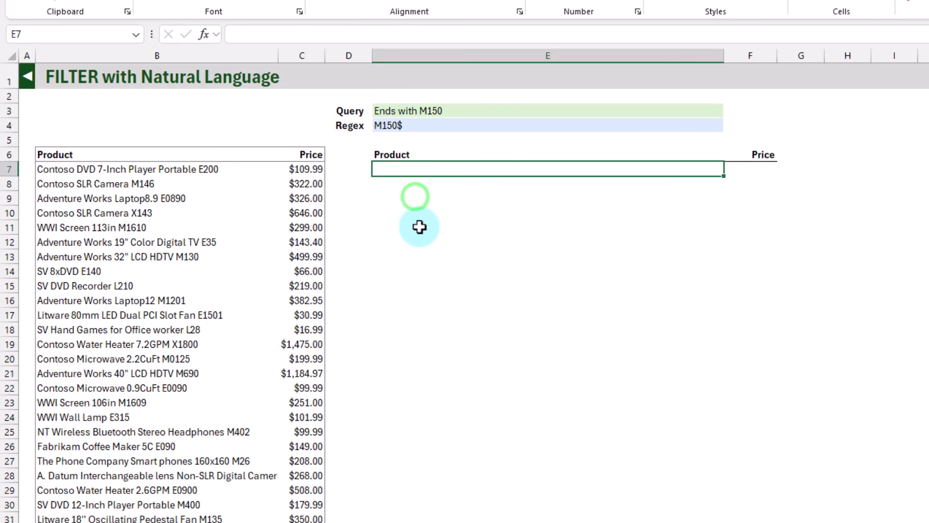
{"action": "type", "text": "="}
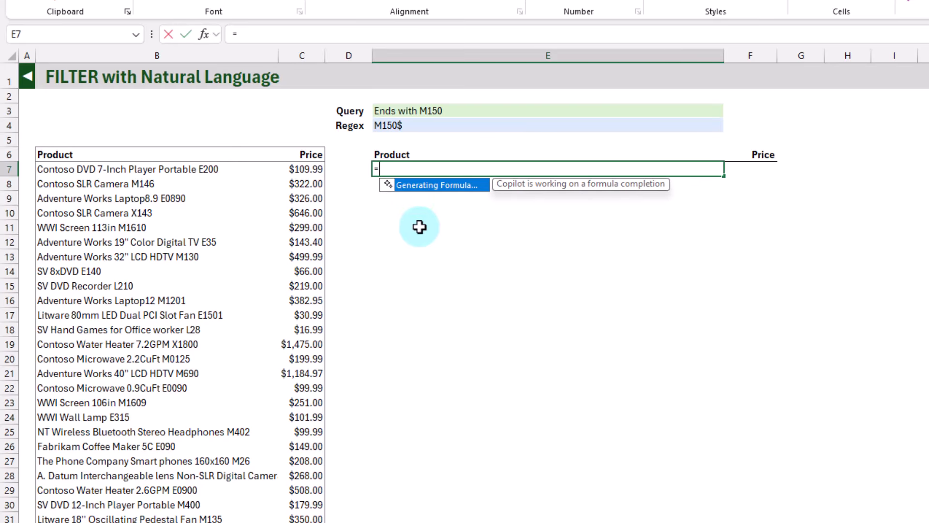
{"action": "type", "text": "re"}
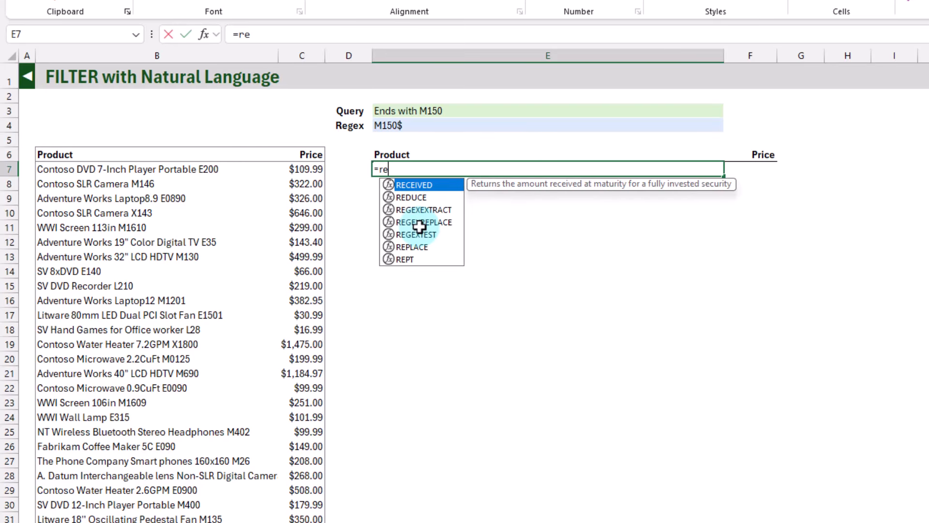
{"action": "type", "text": "ge"}
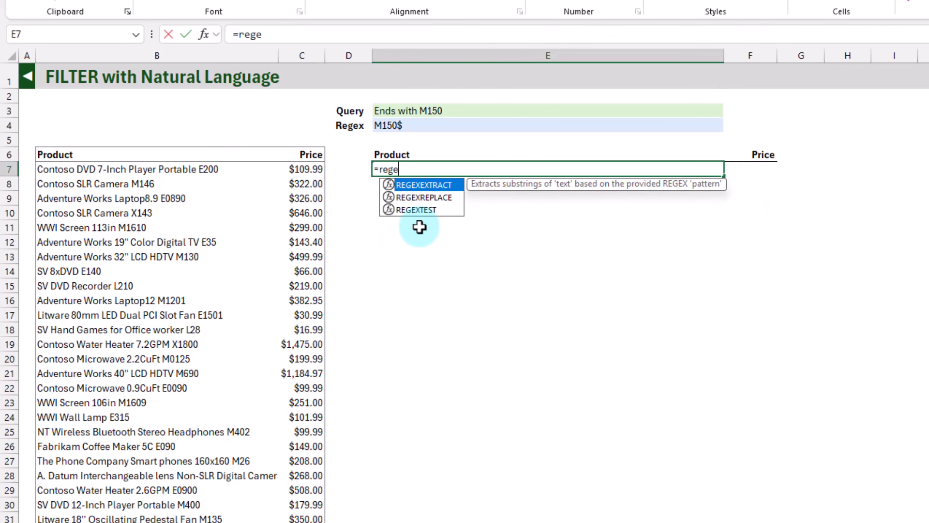
{"action": "key", "text": "Down"}
{"action": "key", "text": "Down"}
{"action": "key", "text": "Tab"}
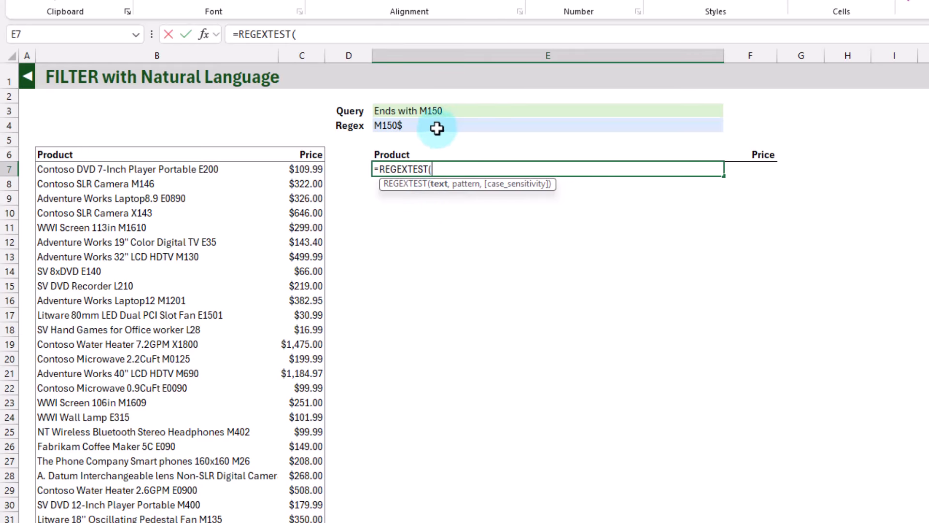
{"action": "left_click", "coordinate": [219, 149]}
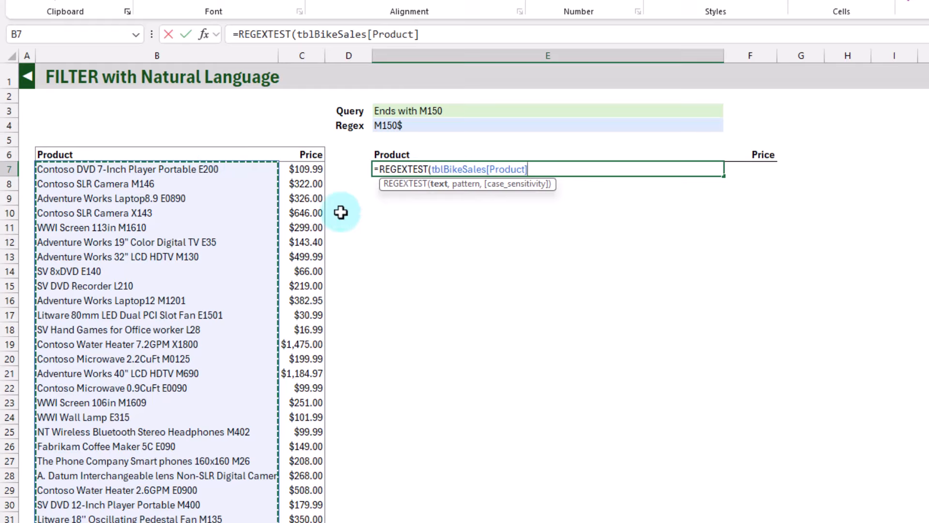
{"action": "type", "text": ","}
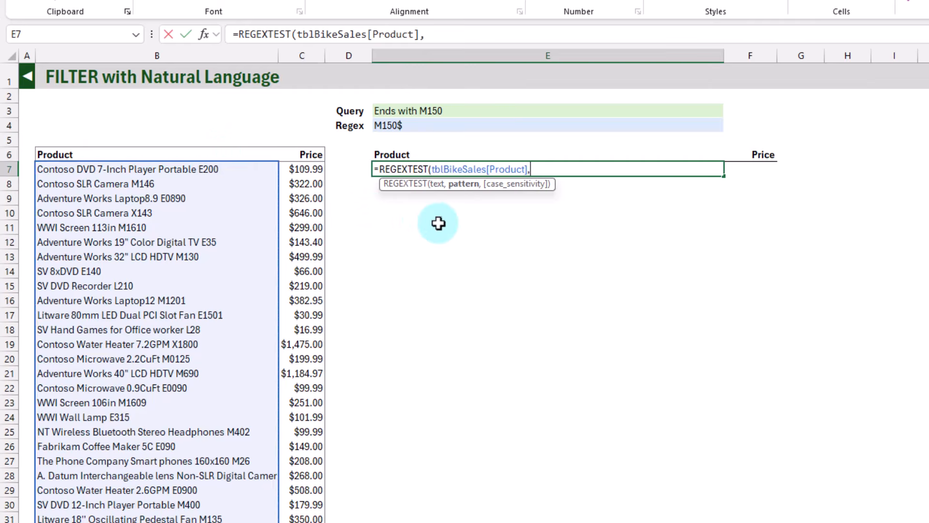
{"action": "left_click", "coordinate": [432, 127]}
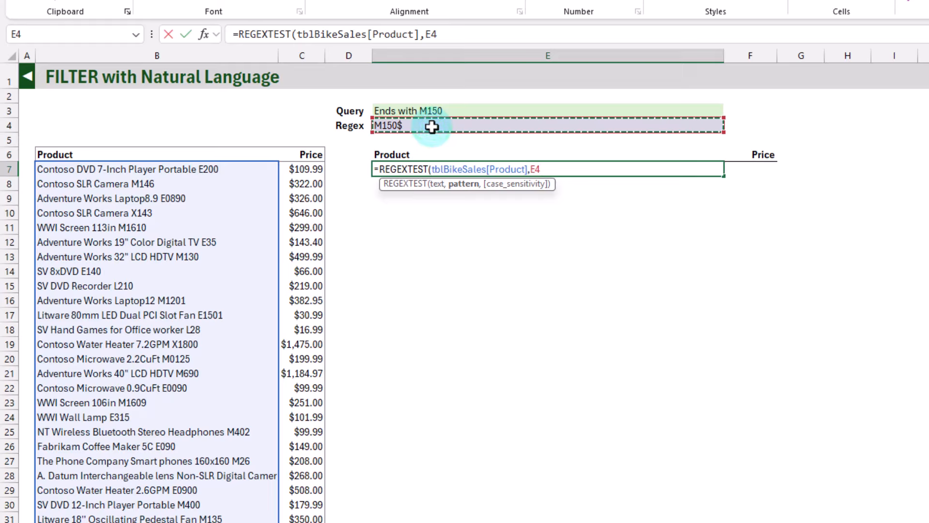
Complete the REGEXTEST formula in E7 with the case-sensitive match option, 0
{"action": "type", "text": ","}
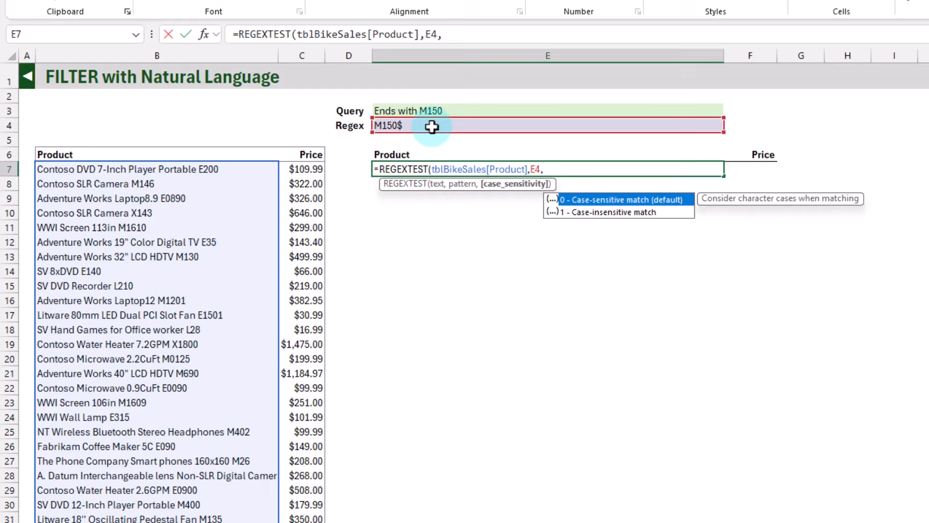
{"action": "key", "text": "Down"}
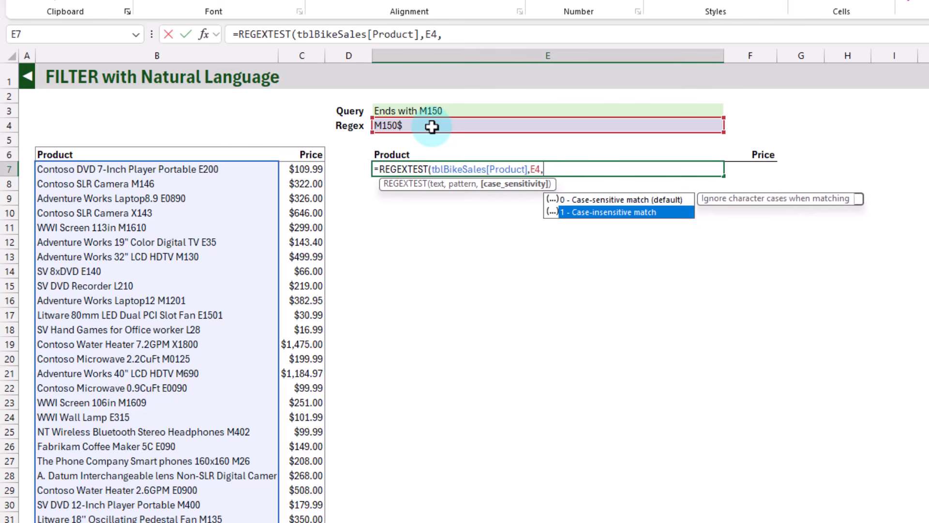
{"action": "key", "text": "Up"}
{"action": "key", "text": "Tab"}
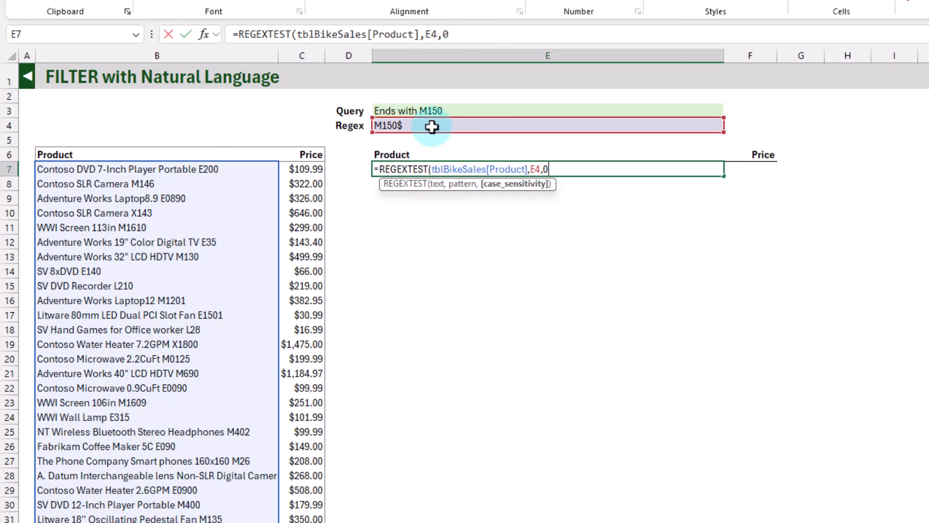
{"action": "type", "text": ")"}
{"action": "key", "text": "Return"}
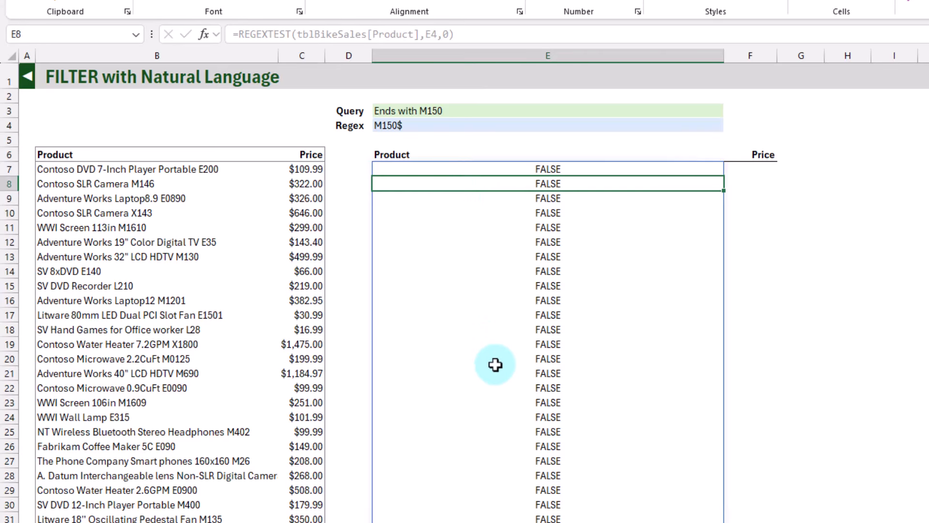
Change the query in E3 to "Ends with M146"
{"action": "left_click", "coordinate": [438, 124]}
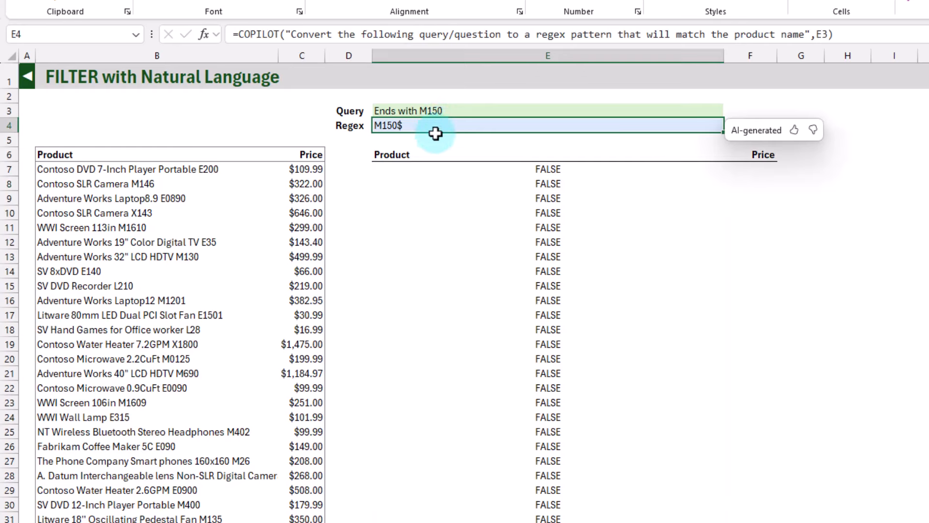
{"action": "left_click", "coordinate": [431, 112]}
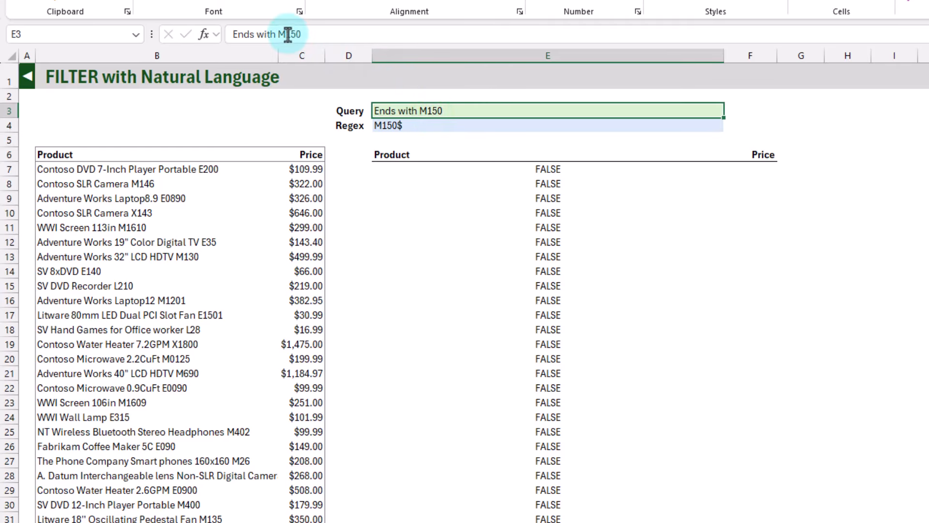
{"action": "left_click_drag", "start_coordinate": [285, 34], "coordinate": [317, 35]}
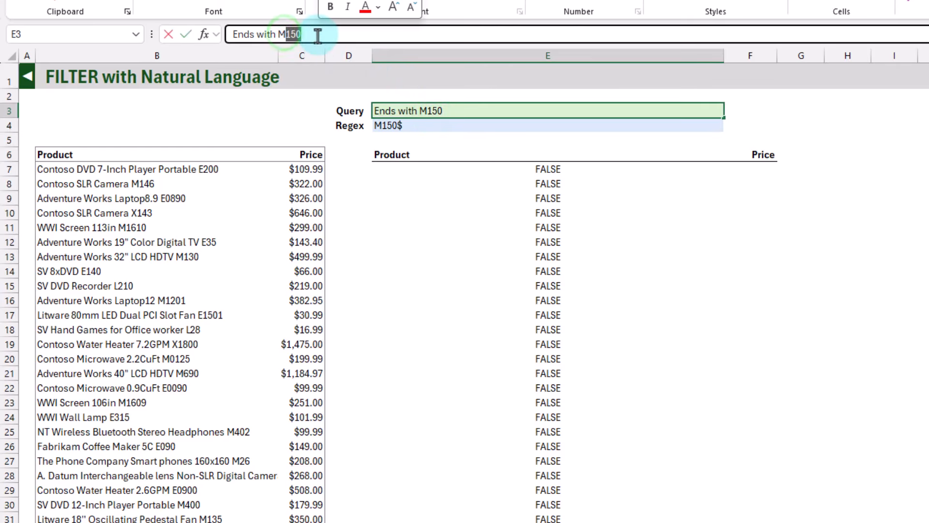
{"action": "type", "text": "146"}
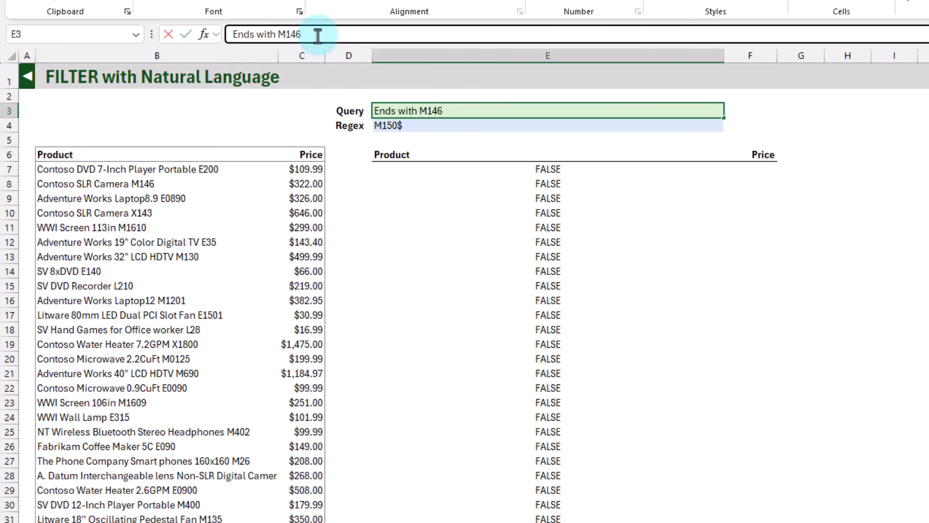
{"action": "key", "text": "Return"}
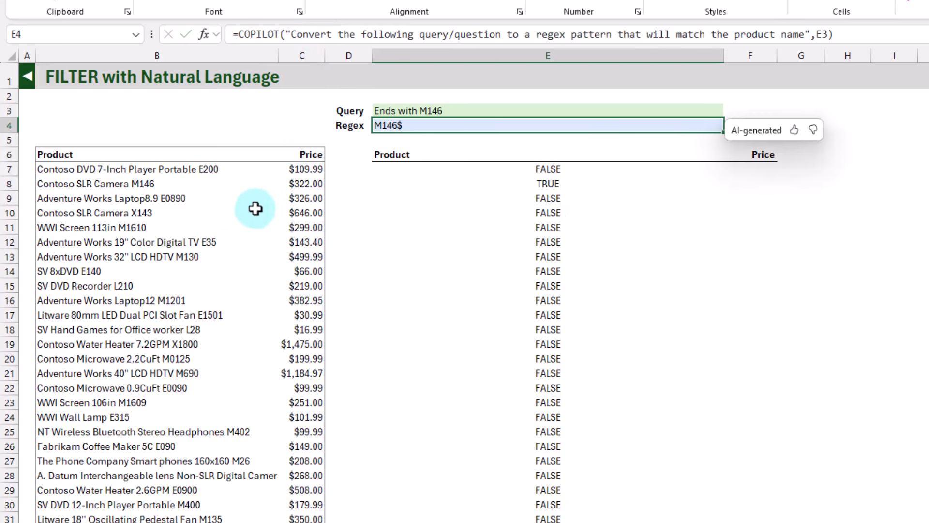
Compare the product name in B8 with its test result in E8, and check the spilled formula in E7
{"action": "left_click", "coordinate": [123, 183]}
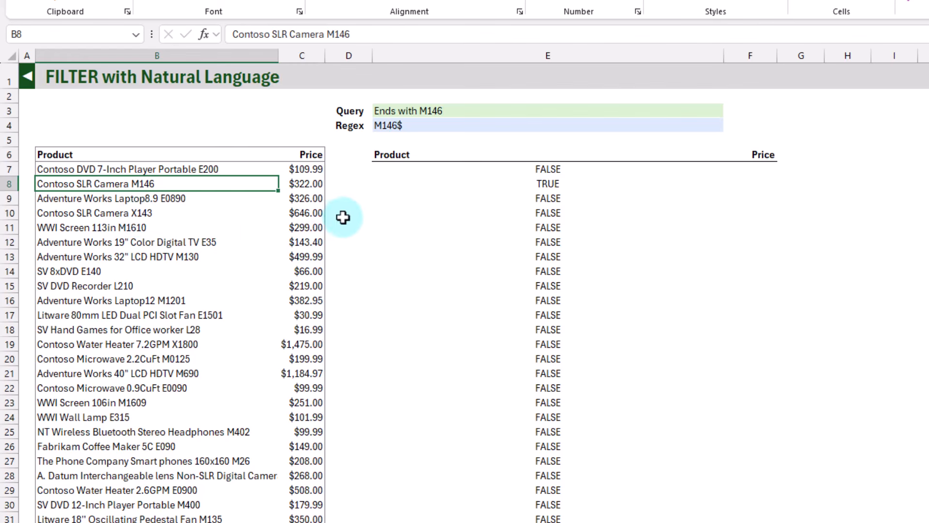
{"action": "left_click", "coordinate": [459, 184]}
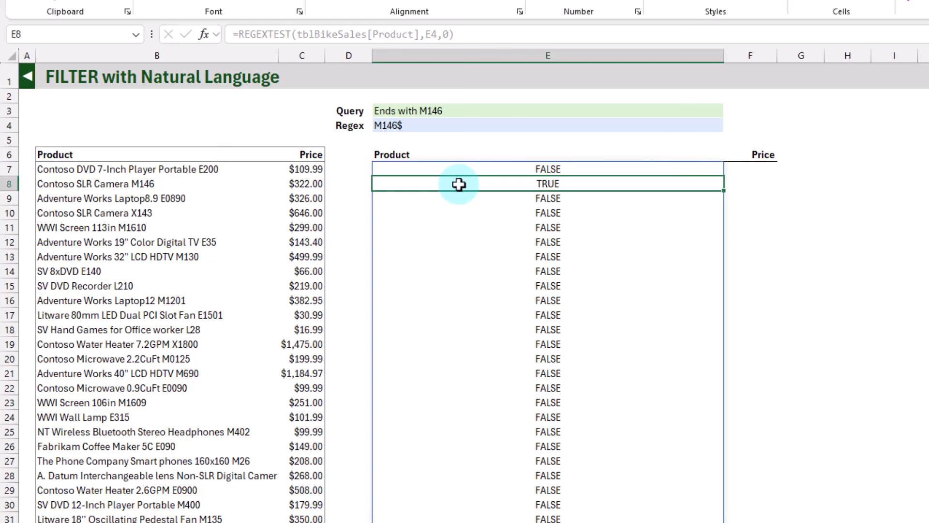
{"action": "left_click", "coordinate": [468, 170]}
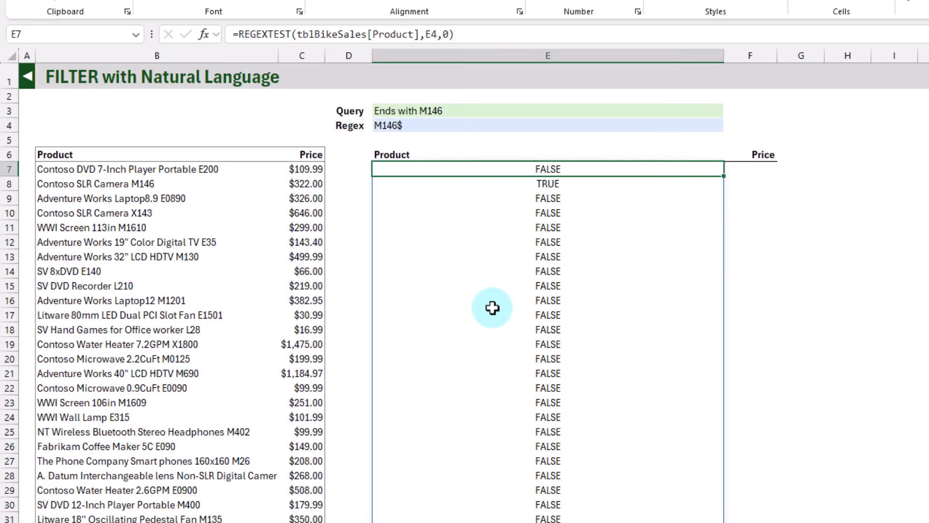
{"action": "left_click", "coordinate": [518, 185]}
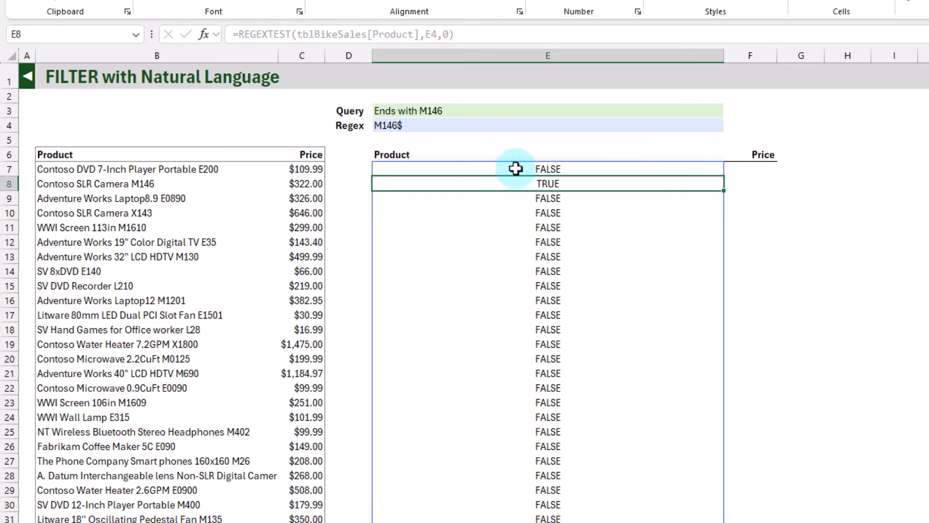
Wrap the REGEXTEST formula in E7 in a FILTER function that uses tblBikeSales as the array and REGEXTEST as the include argument
{"action": "left_click", "coordinate": [515, 169]}
{"action": "left_click", "coordinate": [238, 34]}
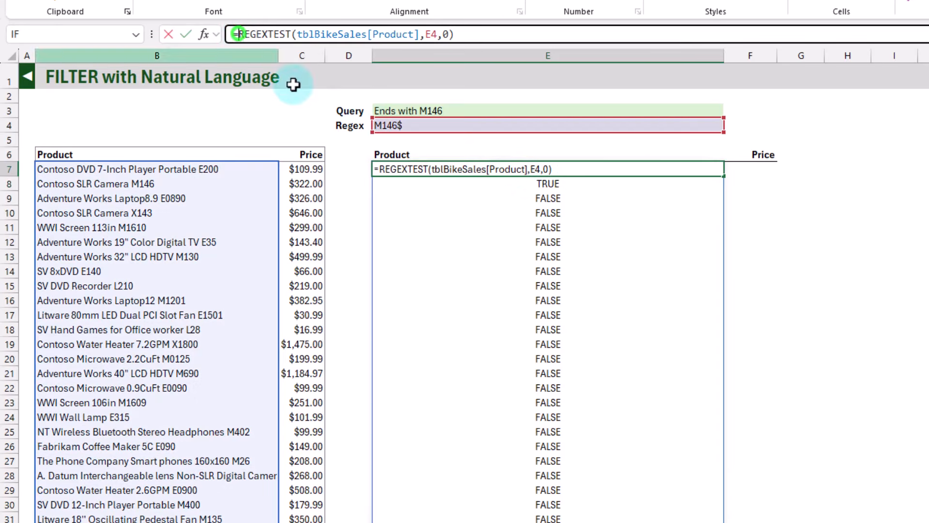
{"action": "type", "text": "ILTER("}
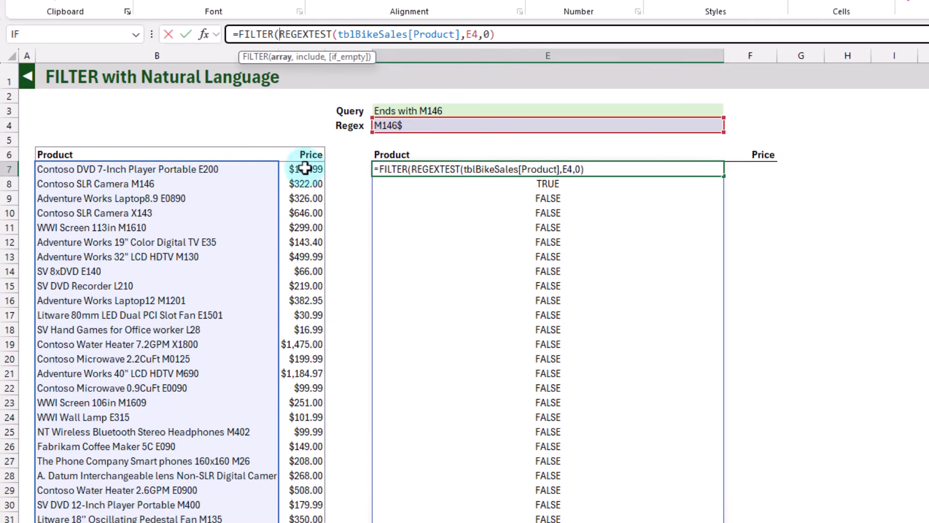
{"action": "left_click", "coordinate": [34, 144]}
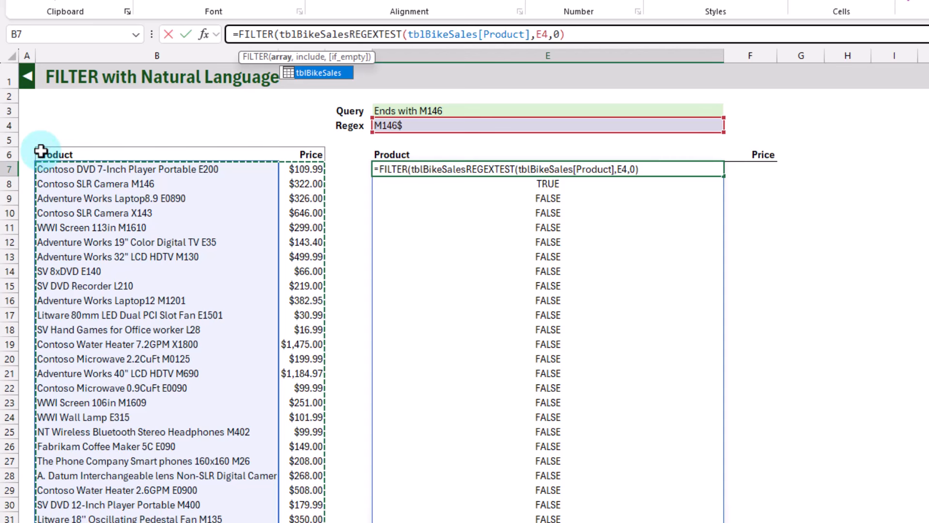
{"action": "type", "text": ","}
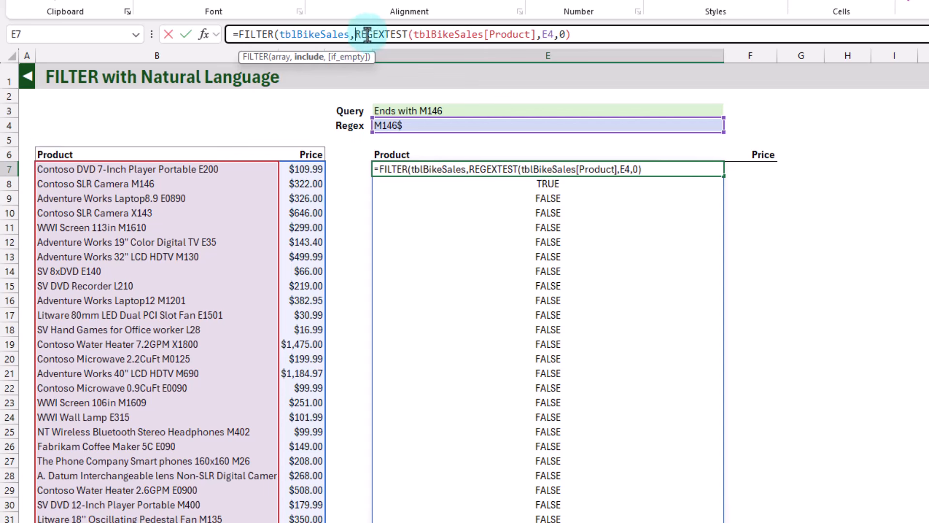
Complete the FILTER formula in E7 with "No results" as the if_empty value
{"action": "left_click", "coordinate": [576, 34]}
{"action": "type", "text": ","}
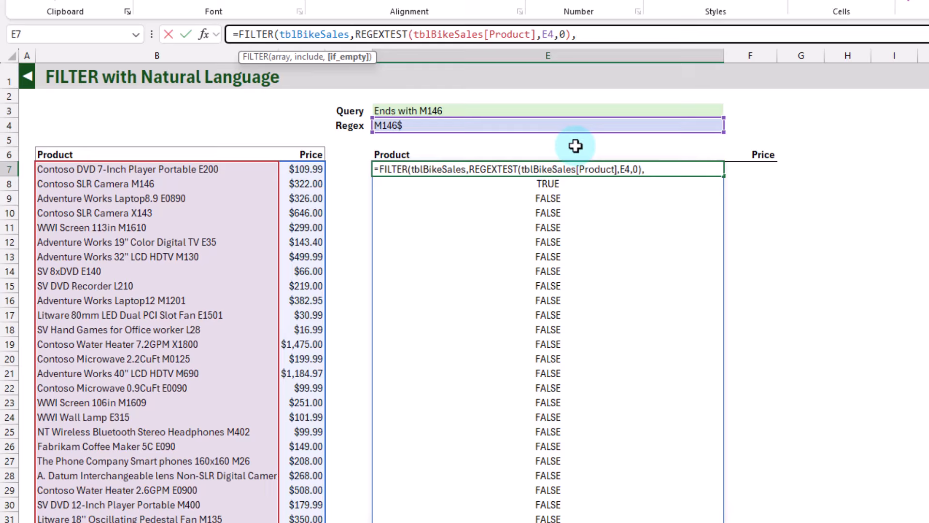
{"action": "type", "text": "\"No results\""}
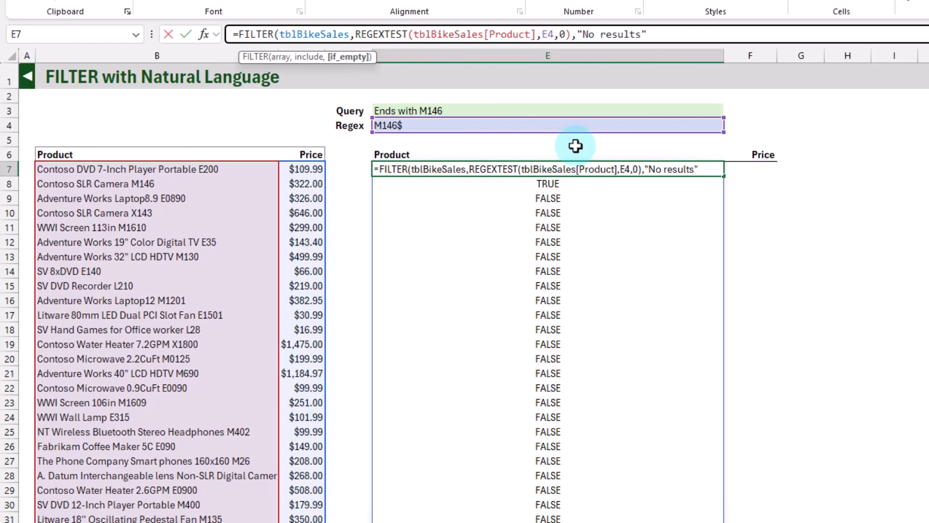
{"action": "type", "text": ")"}
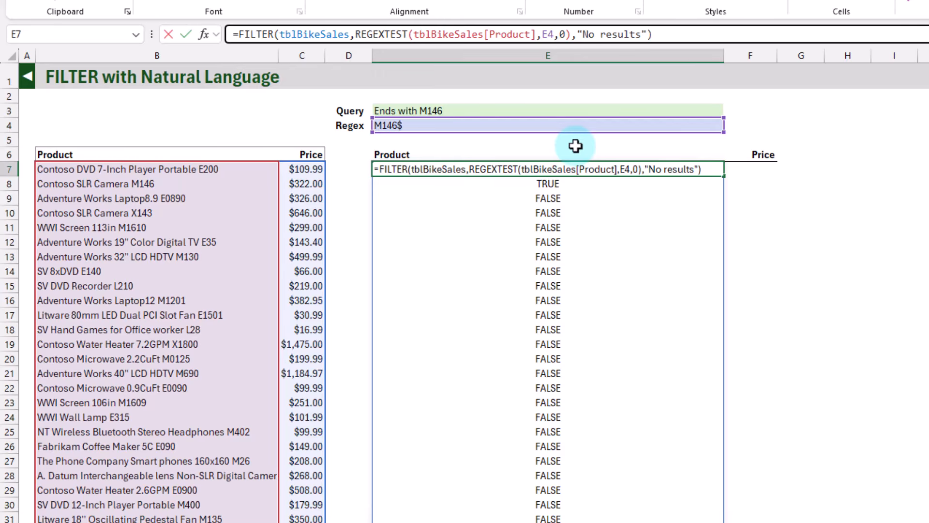
{"action": "key", "text": "Return"}
{"action": "key", "text": "Up"}
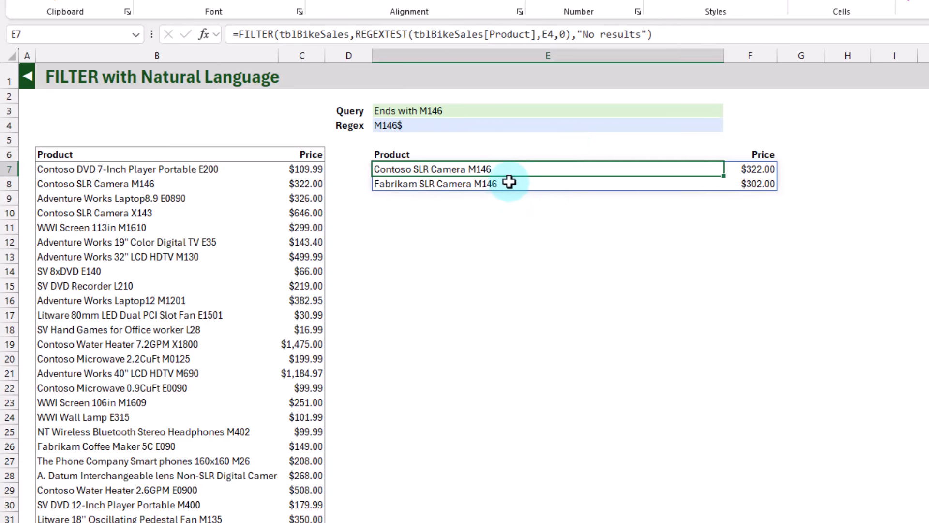
Change the query in E3 to "Starts with Contoso"
{"action": "left_click", "coordinate": [453, 125]}
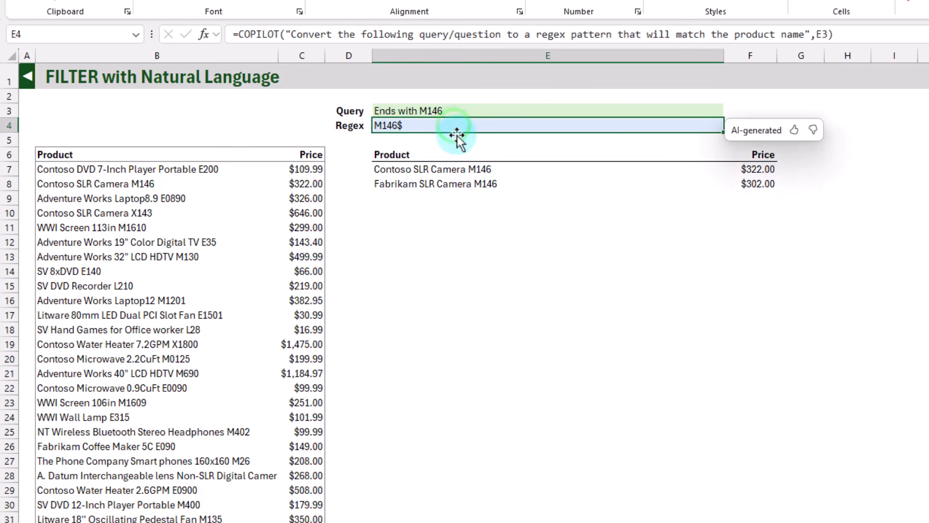
{"action": "left_click", "coordinate": [462, 107]}
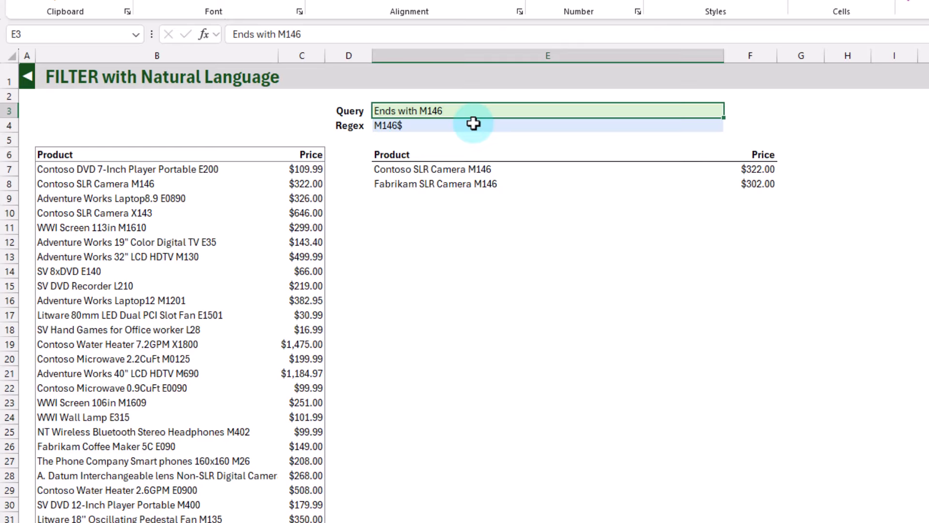
{"action": "type", "text": "Starts"}
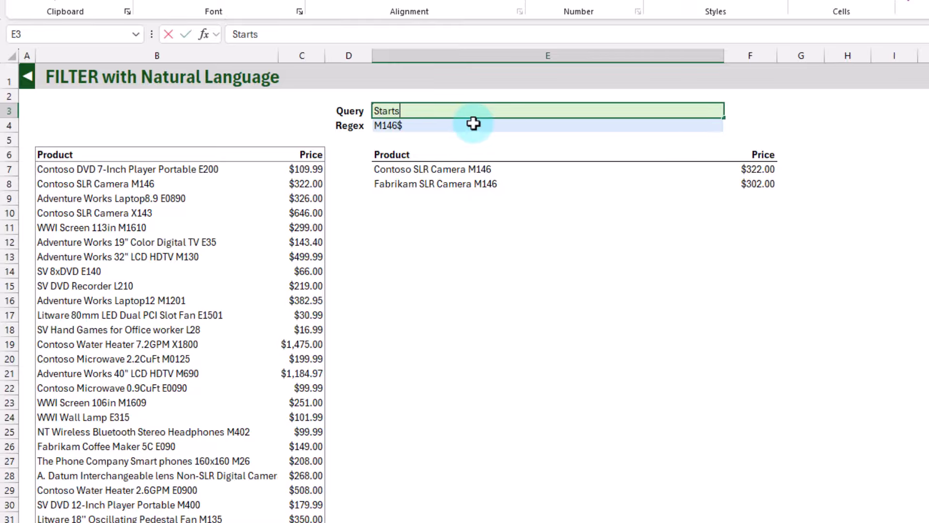
{"action": "type", "text": " with Contoso"}
{"action": "key", "text": "Return"}
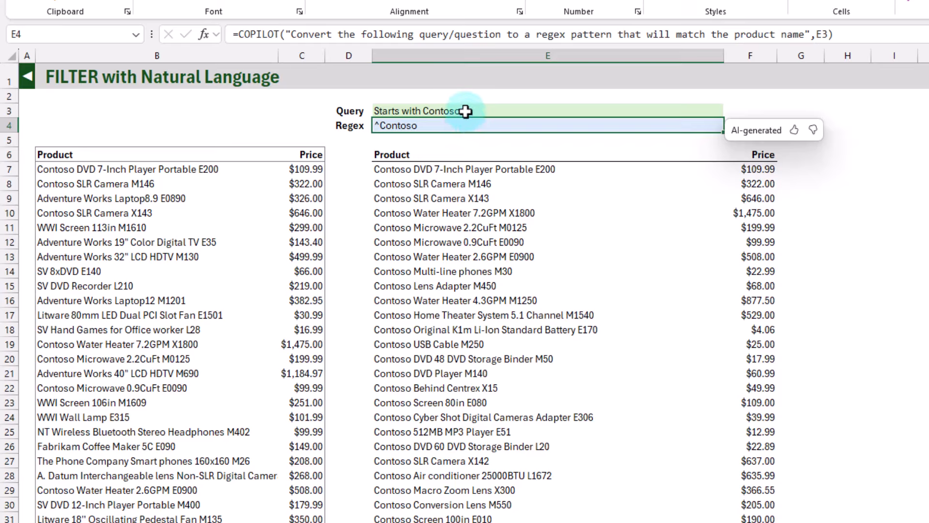
Extend the query in E3 to "Starts with Contoso and contains a - character"
{"action": "left_click", "coordinate": [465, 111]}
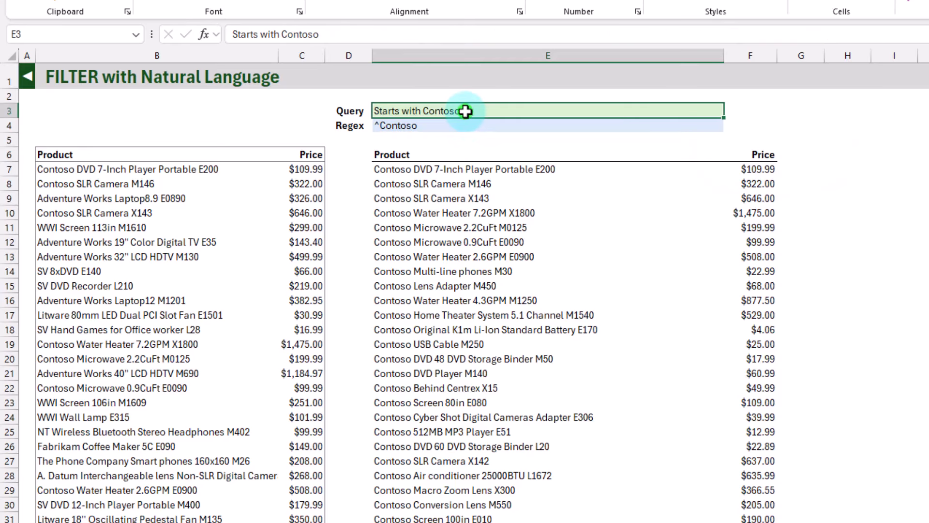
{"action": "left_click", "coordinate": [349, 33]}
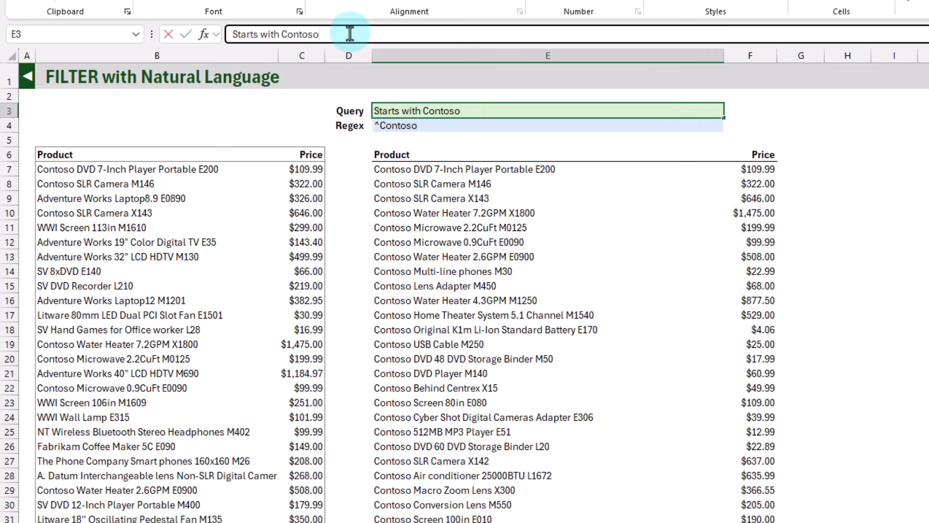
{"action": "type", "text": "and contains a "}
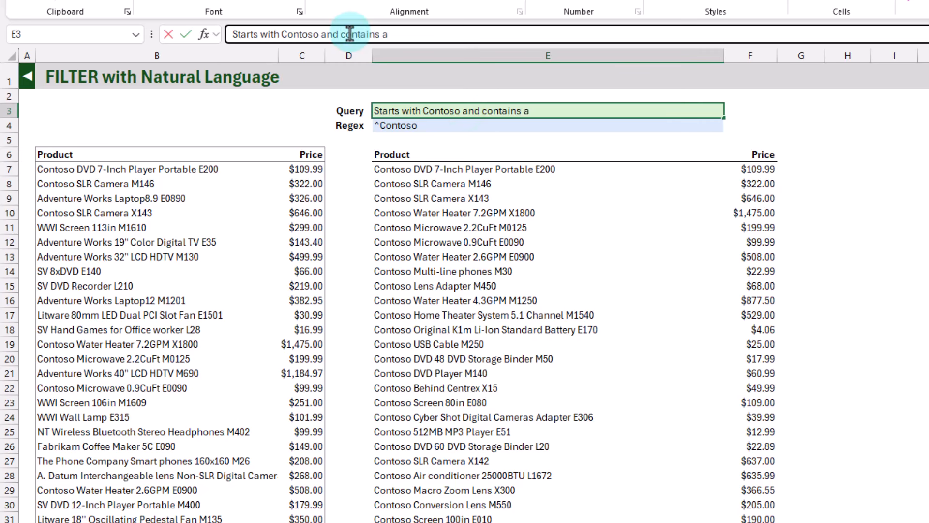
{"action": "type", "text": "- character"}
{"action": "key", "text": "Return"}
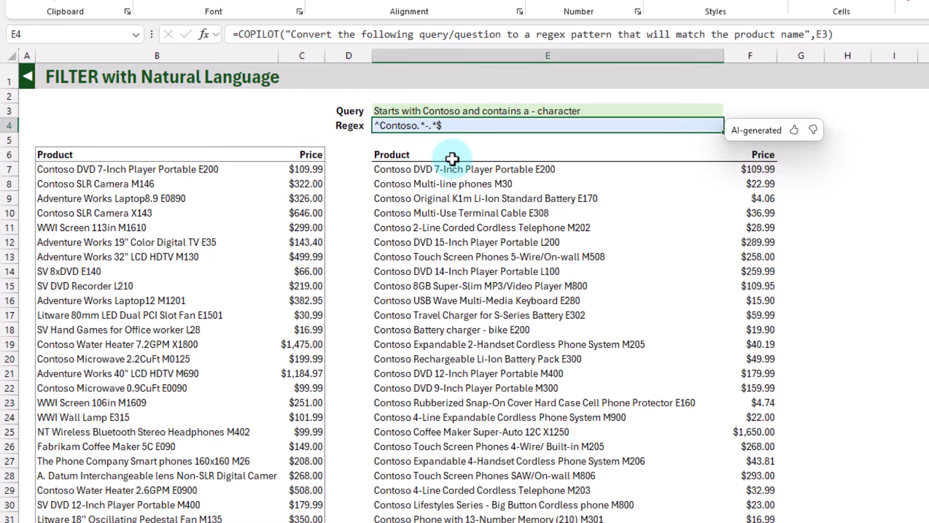
Replace the query in E3 with "Starts with an E or M in the last word"
{"action": "key", "text": "Up"}
{"action": "type", "text": "Star"}
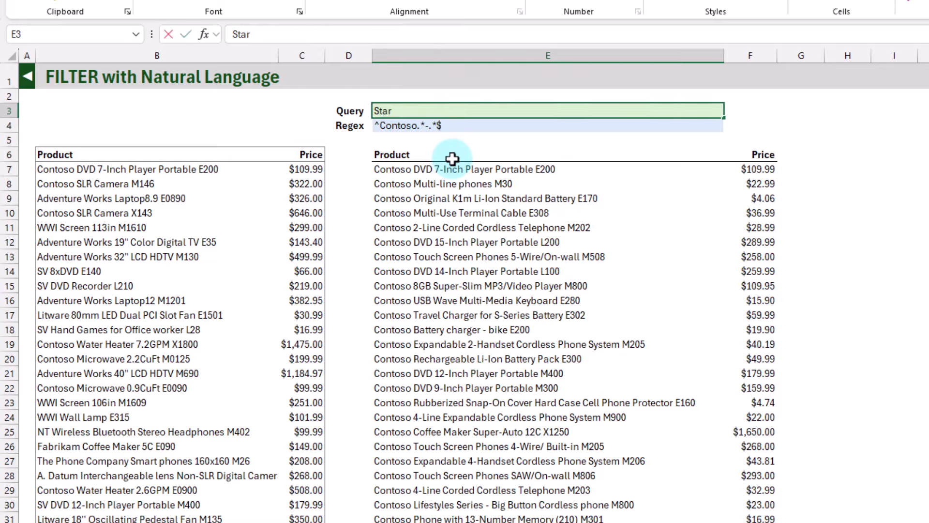
{"action": "type", "text": "ts with an E or M "}
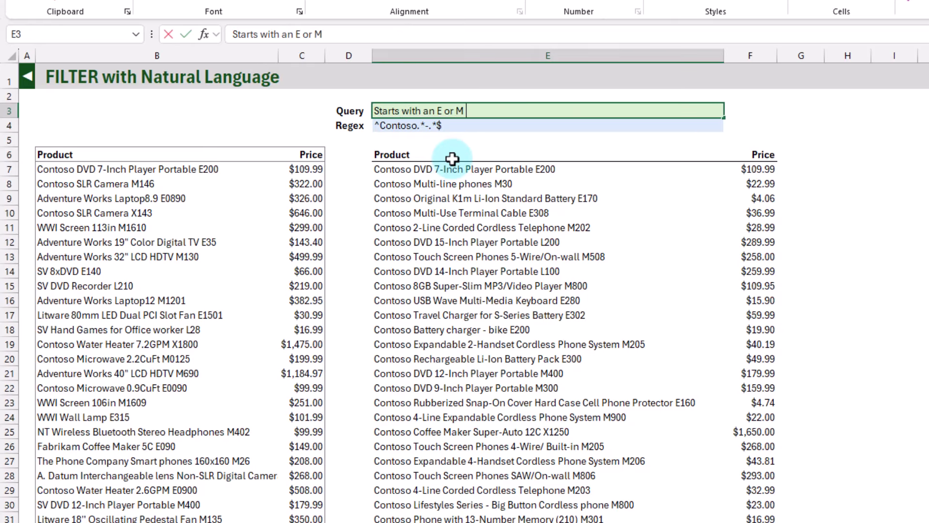
{"action": "type", "text": "in the last word"}
{"action": "key", "text": "Return"}
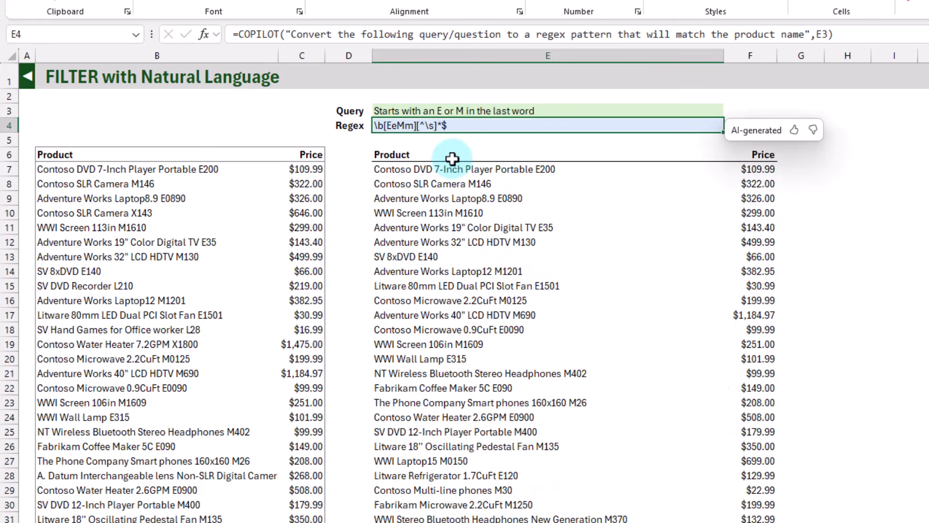